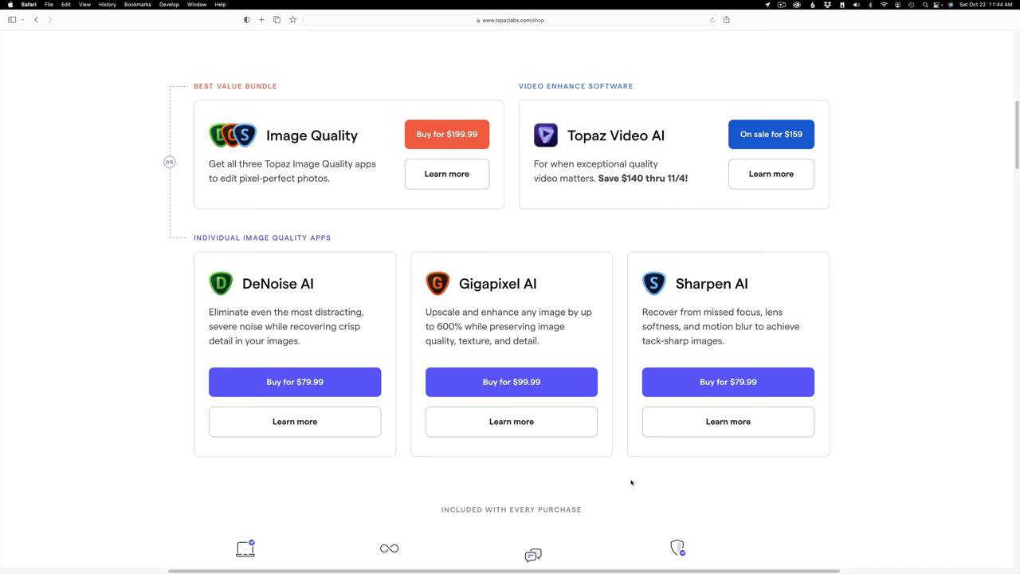
# Go to the Topaz Labs account page from the website header
pyautogui.click(631, 483)
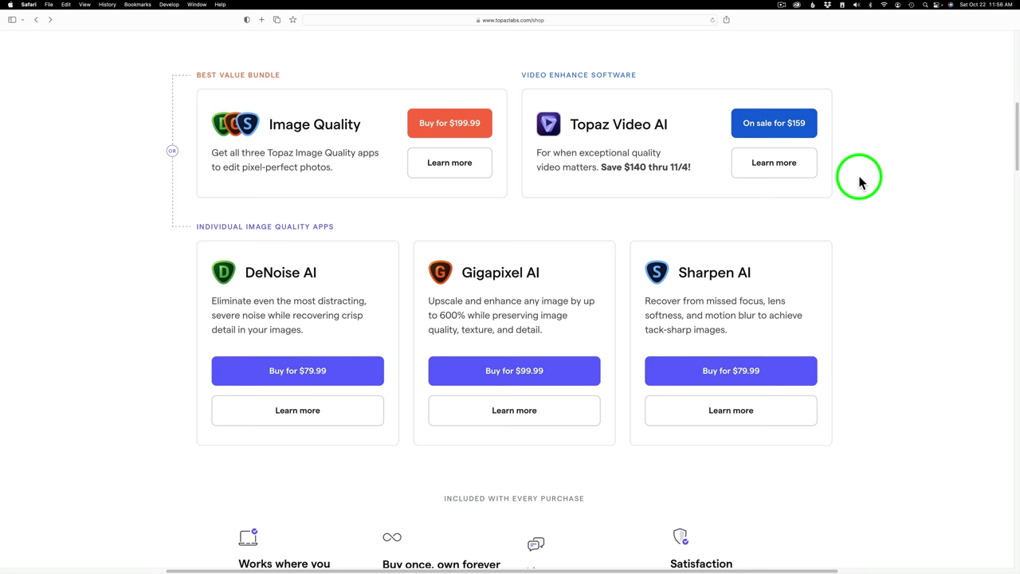
pyautogui.scroll(10, 859, 182)
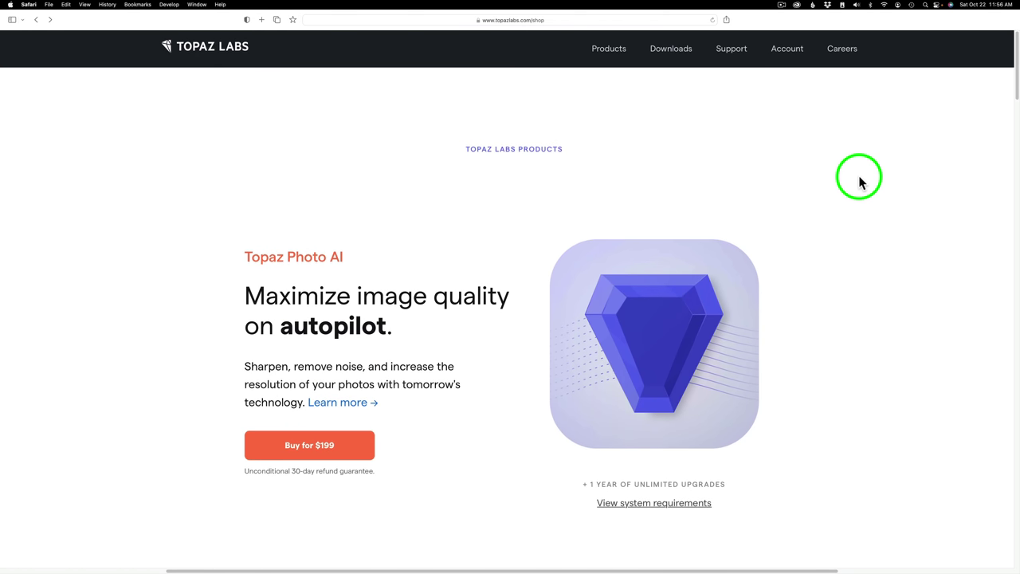
pyautogui.click(789, 54)
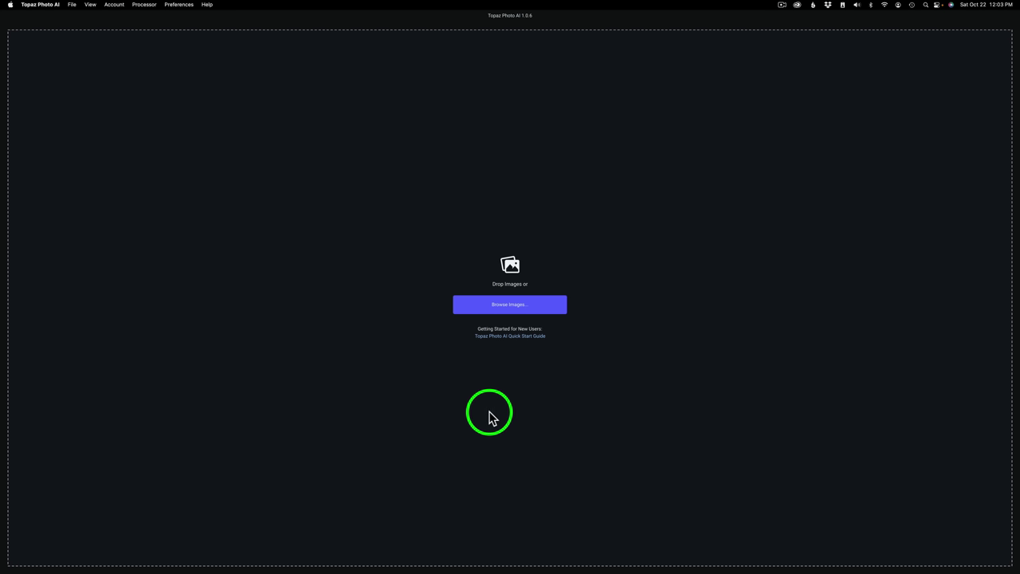
# Load the mountain lake photo so Autopilot turns on Remove Noise and Sharpen
pyautogui.click(524, 308)
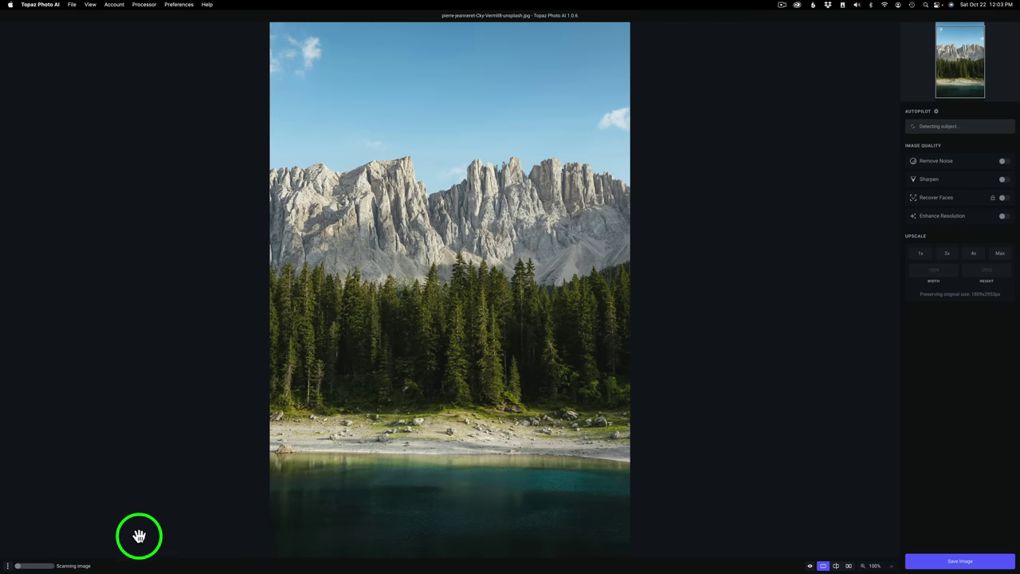
pyautogui.scroll(-2, 142, 529)
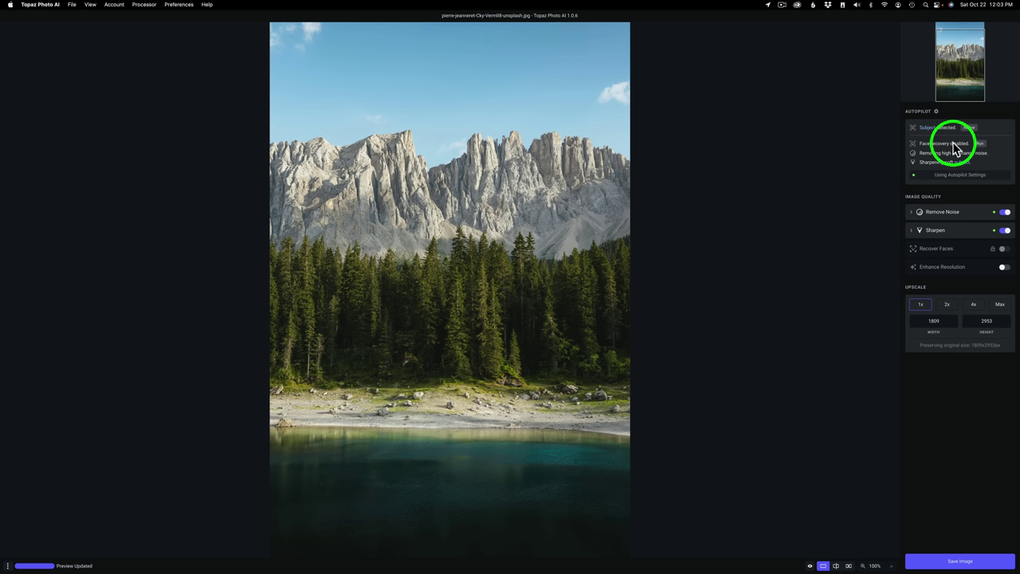
pyautogui.click(179, 5)
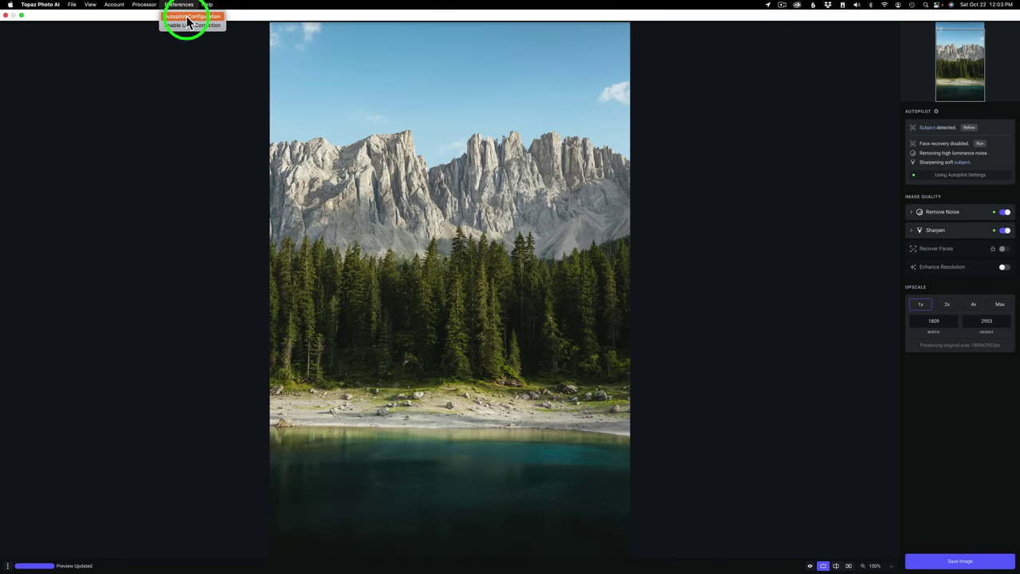
# Show the Autopilot Configuration with its subject, face, sharpen and upscaling defaults
pyautogui.click(188, 16)
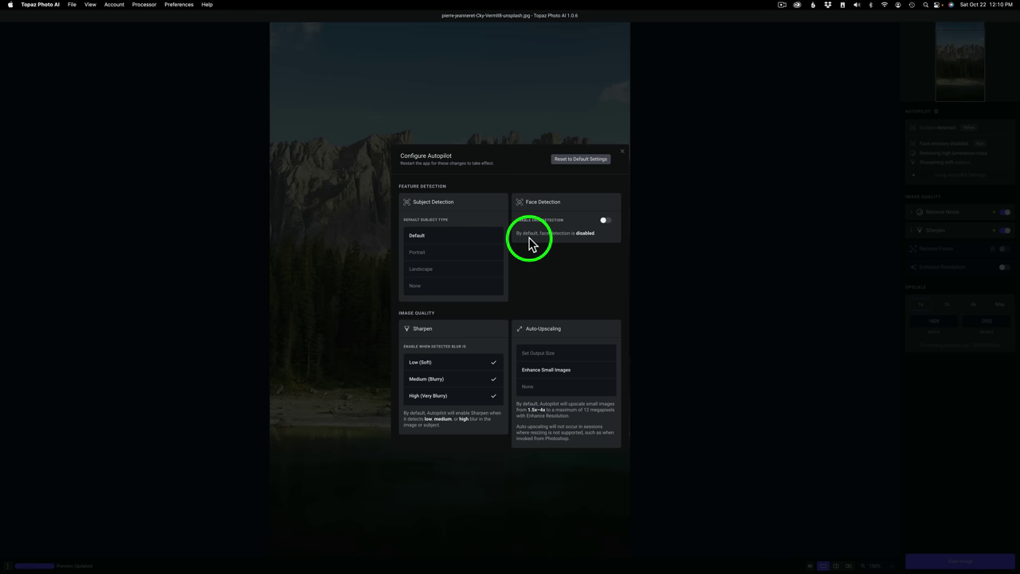
# Close Configure Autopilot and review the subject, noise and sharpening results Autopilot reports
pyautogui.click(622, 150)
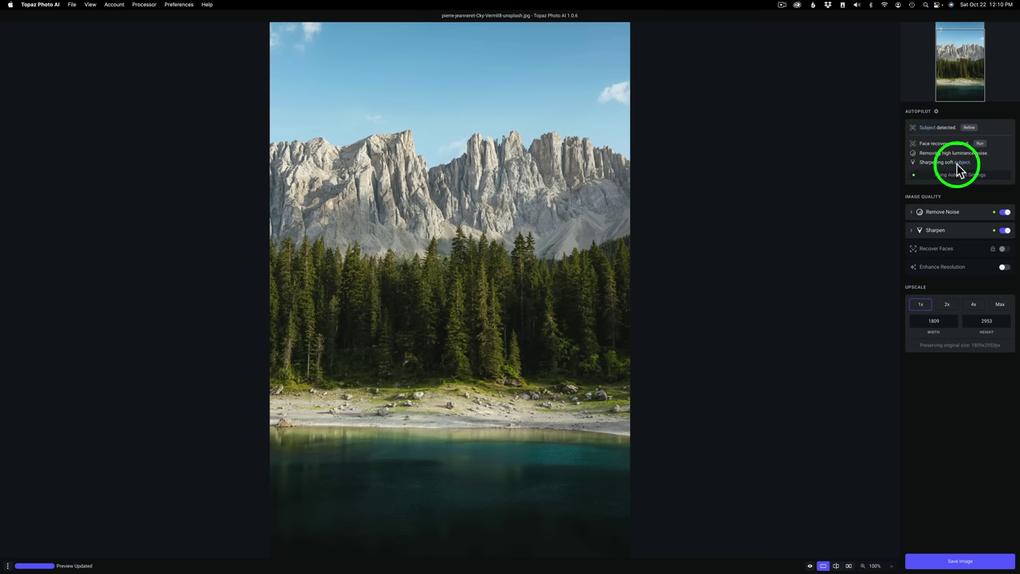
pyautogui.moveTo(965, 169)
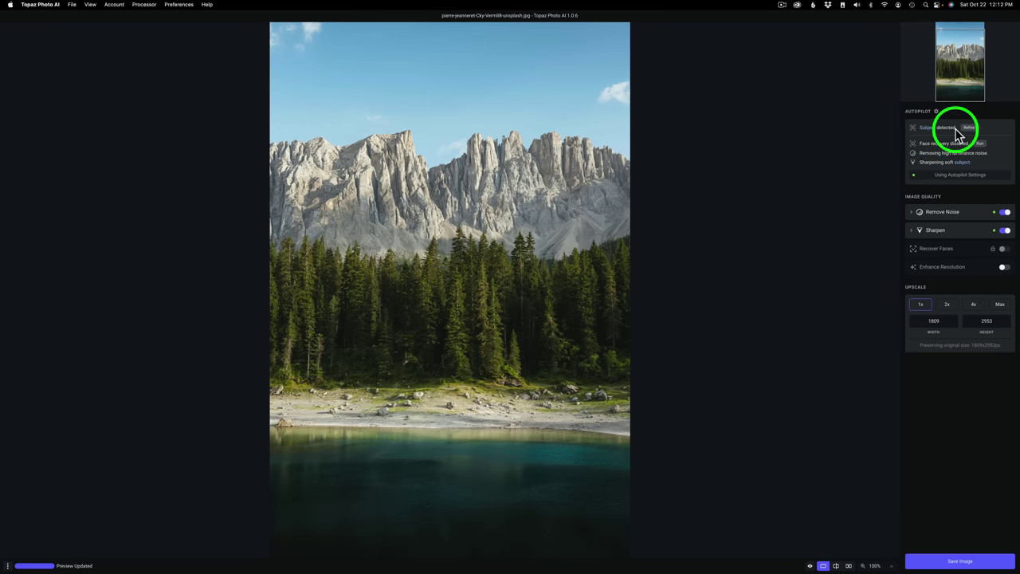
pyautogui.moveTo(932, 134)
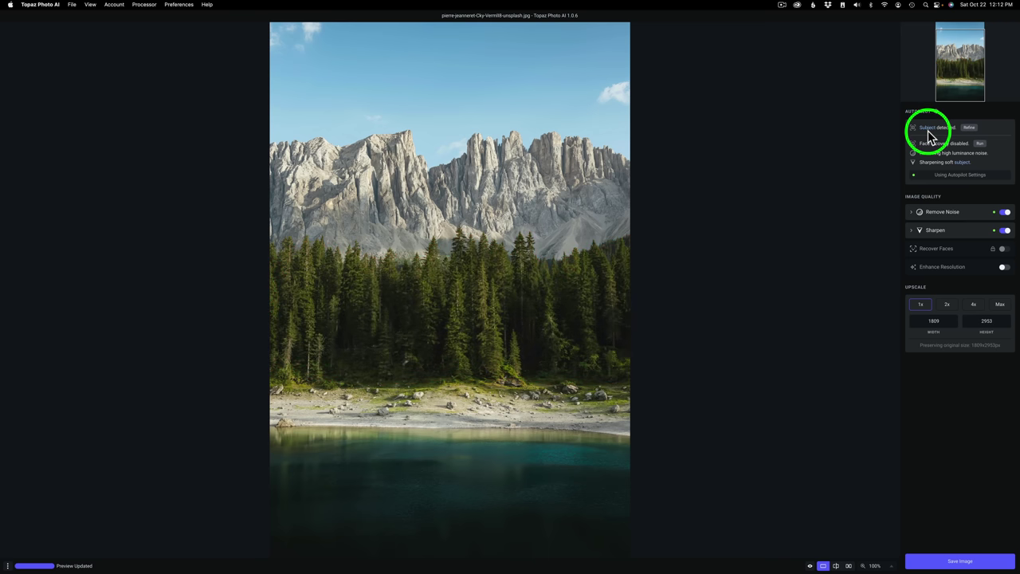
# Refine the detected subject by changing its type to Landscape
pyautogui.click(969, 129)
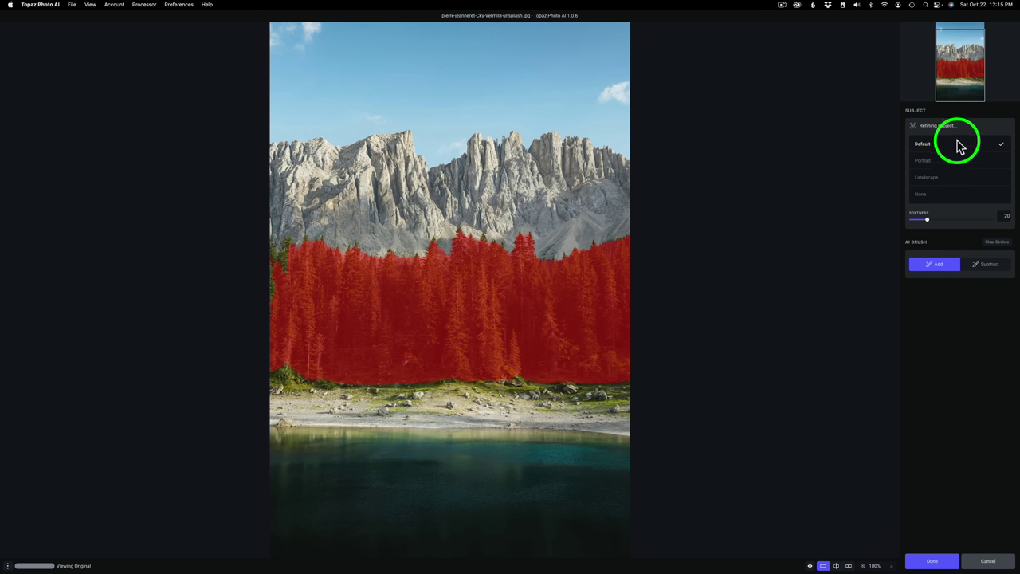
pyautogui.click(956, 178)
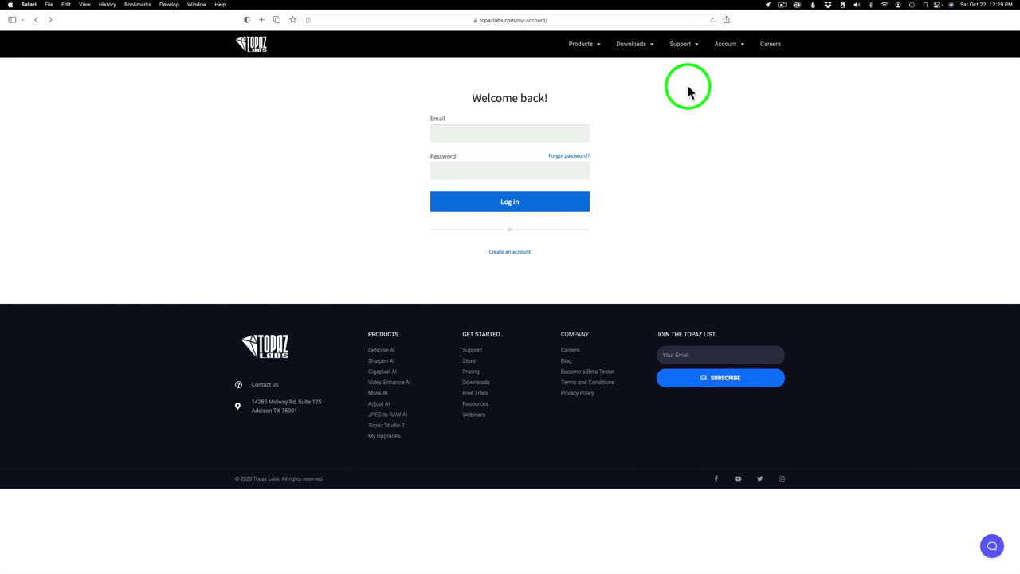
# Visit the Topaz Community Forum from the Support menu and scroll through it
pyautogui.moveTo(682, 44)
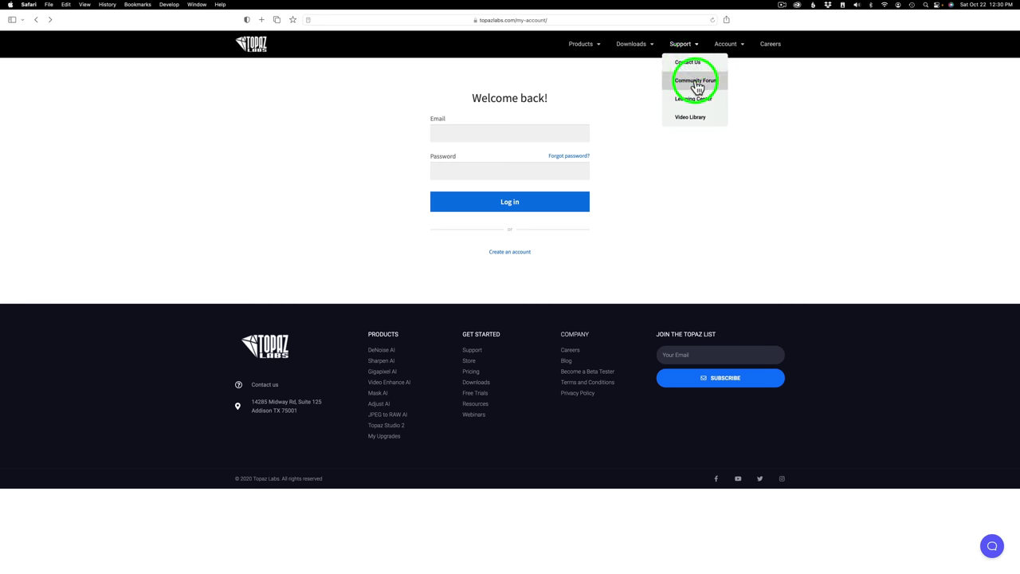
pyautogui.click(696, 82)
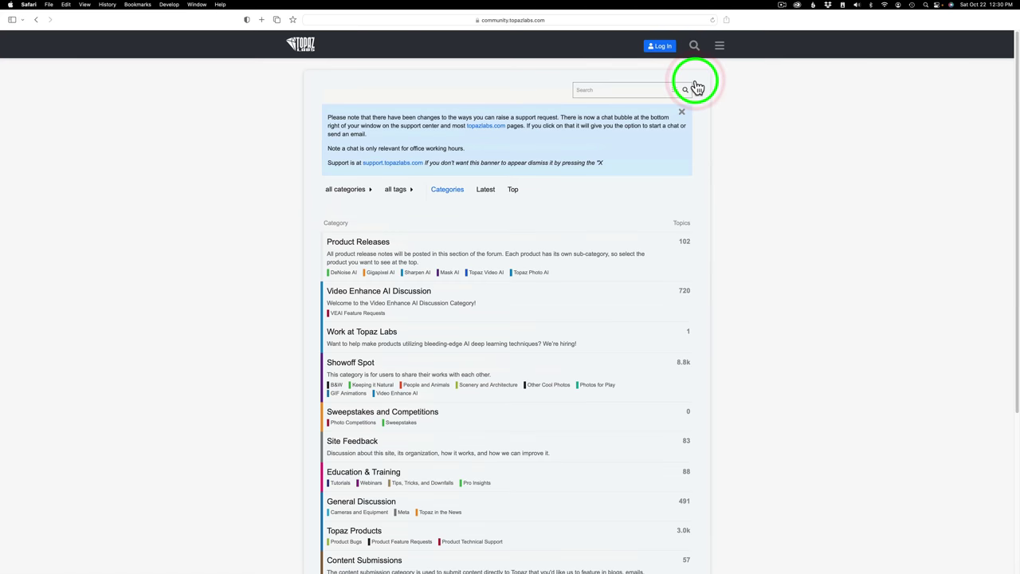
pyautogui.scroll(-3, 462, 330)
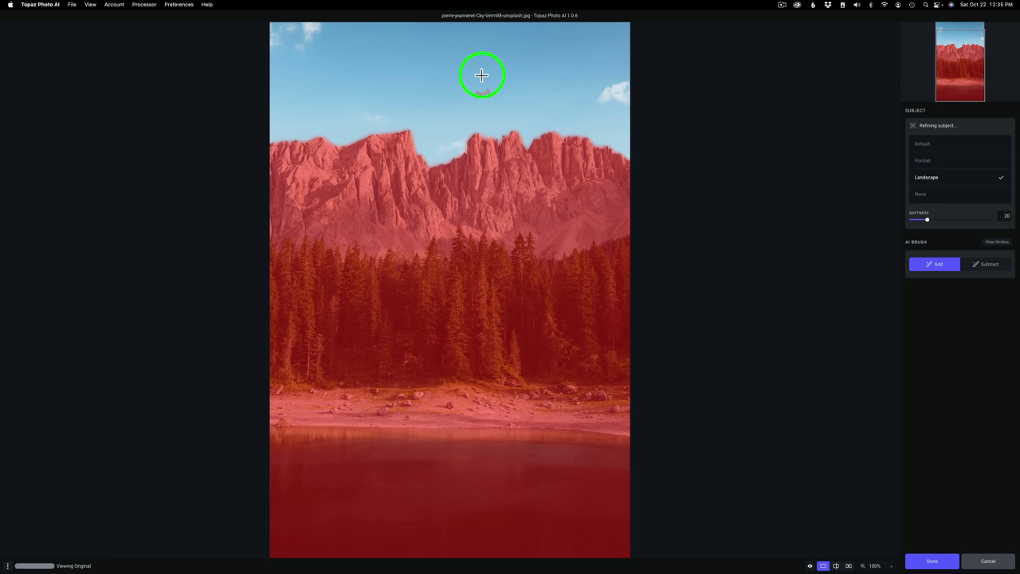
pyautogui.moveTo(481, 75); pyautogui.dragTo(468, 82)
pyautogui.click(473, 79)
pyautogui.moveTo(473, 79)
pyautogui.mouseDown()
pyautogui.moveTo(454, 80)
pyautogui.moveTo(576, 87)
pyautogui.mouseUp()
pyautogui.moveTo(508, 84); pyautogui.dragTo(510, 82)
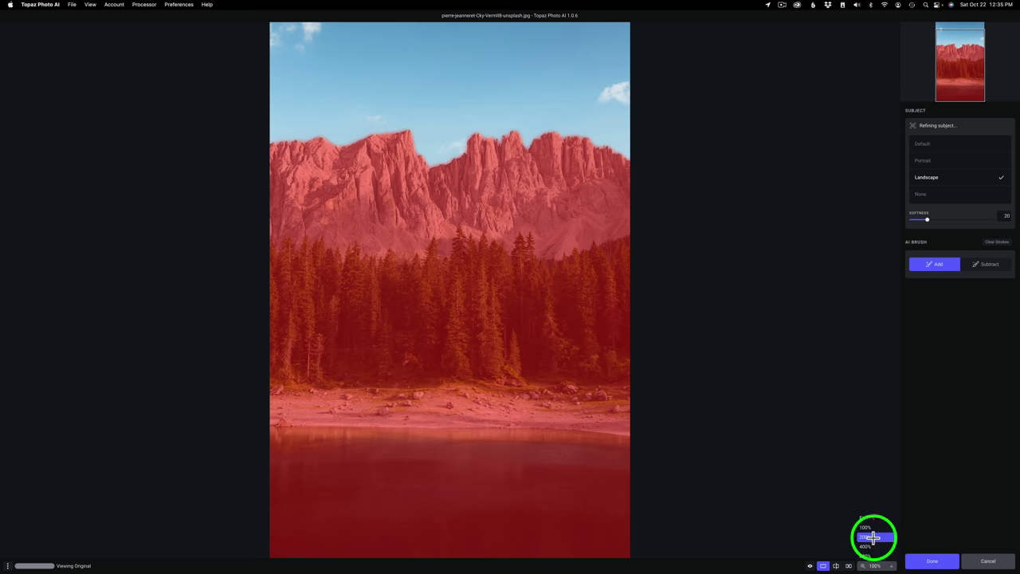
pyautogui.click(873, 537)
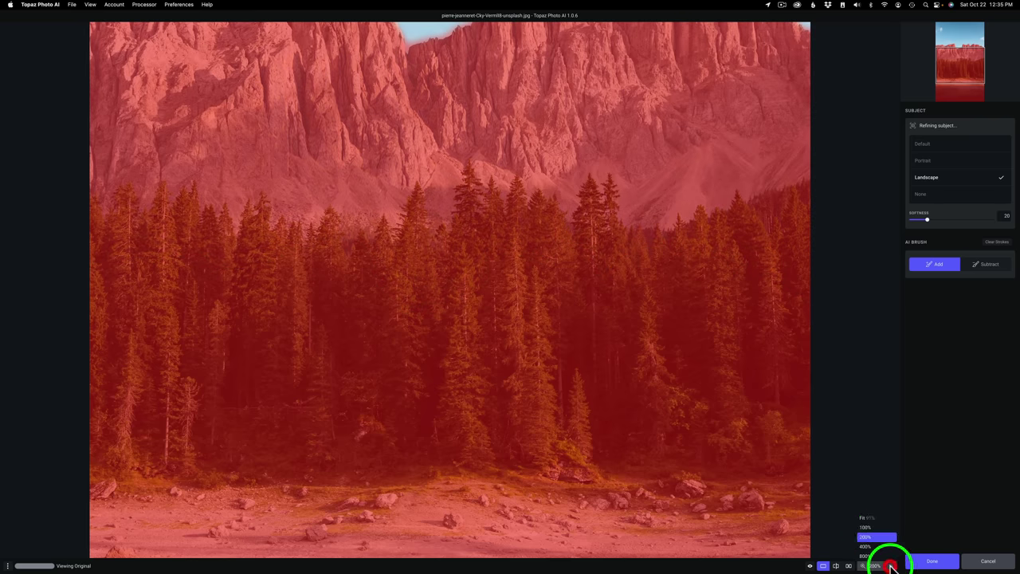
pyautogui.click(869, 527)
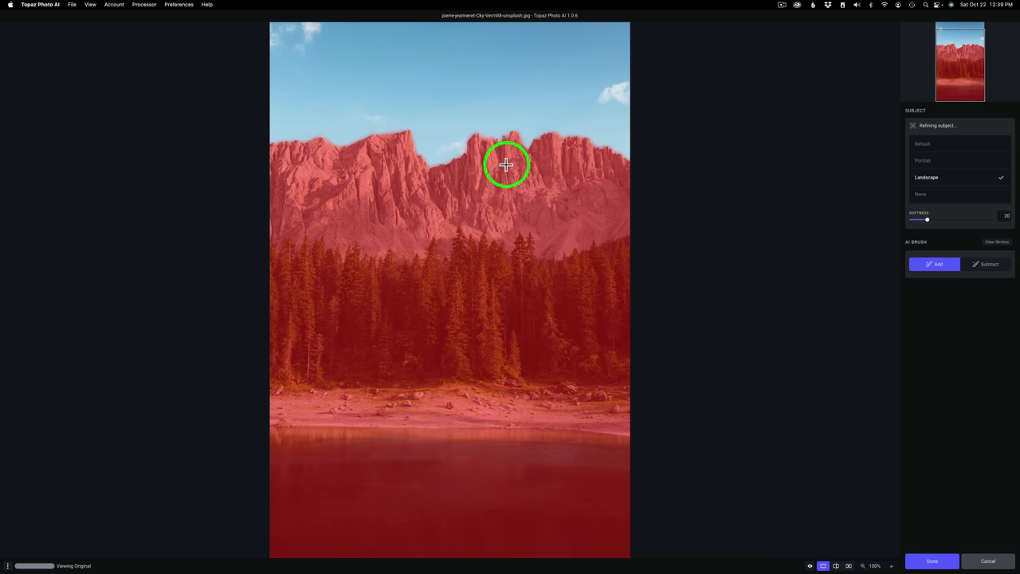
pyautogui.moveTo(465, 123); pyautogui.dragTo(467, 113)
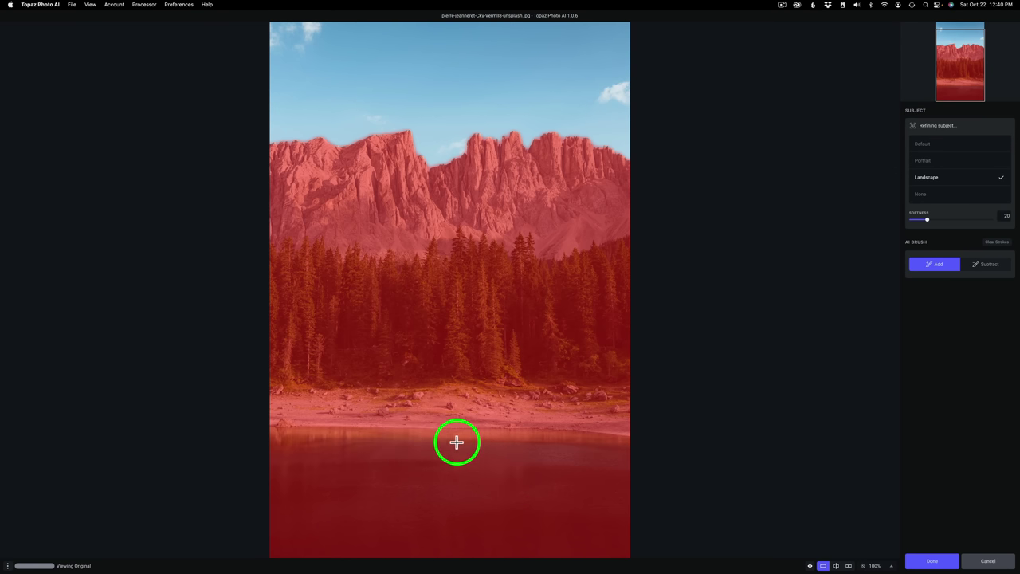
# Set the AI brush to Subtract and erase the shoreline water from the mask
pyautogui.click(985, 264)
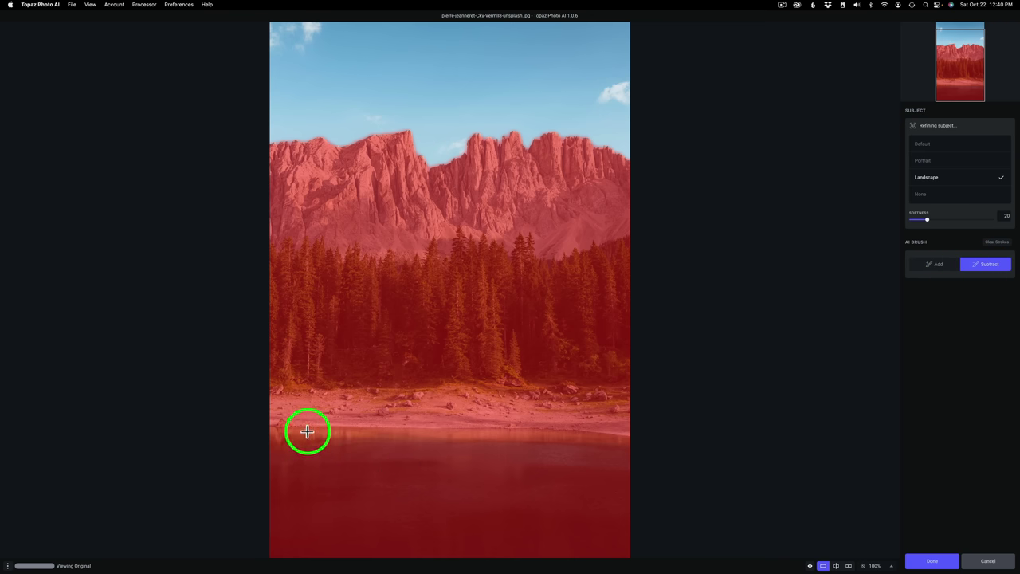
pyautogui.moveTo(271, 427)
pyautogui.mouseDown()
pyautogui.moveTo(628, 437)
pyautogui.moveTo(584, 440)
pyautogui.mouseUp()
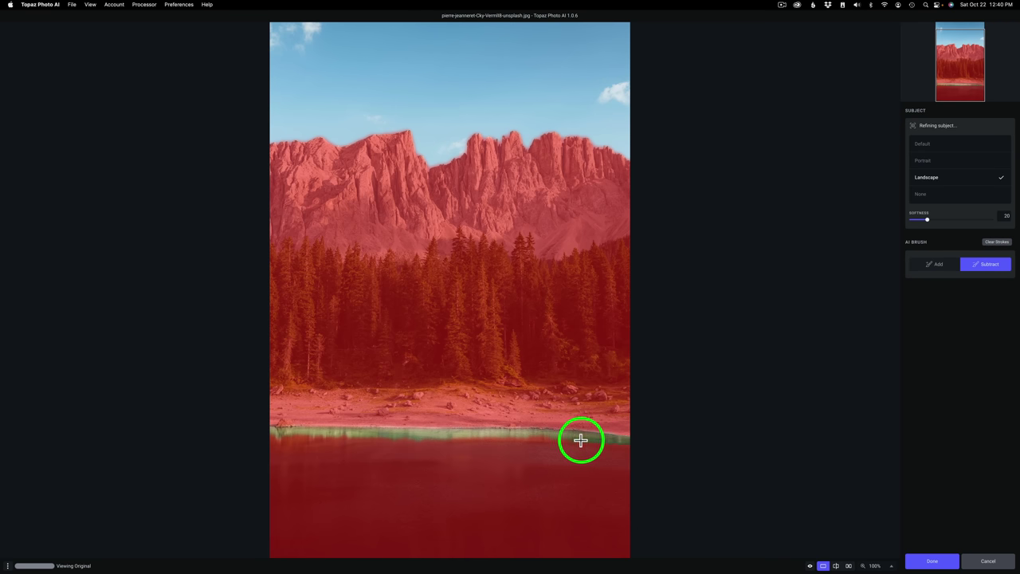
pyautogui.click(469, 137)
# Subtract two more strokes of upper lake water, unmasking a band across the photo
pyautogui.moveTo(459, 466)
pyautogui.mouseDown()
pyautogui.moveTo(432, 457)
pyautogui.moveTo(442, 450)
pyautogui.moveTo(433, 439)
pyautogui.moveTo(412, 453)
pyautogui.moveTo(401, 446)
pyautogui.moveTo(411, 438)
pyautogui.moveTo(399, 438)
pyautogui.moveTo(421, 431)
pyautogui.moveTo(266, 437)
pyautogui.moveTo(319, 447)
pyautogui.moveTo(304, 434)
pyautogui.moveTo(335, 430)
pyautogui.moveTo(312, 441)
pyautogui.moveTo(304, 462)
pyautogui.moveTo(328, 460)
pyautogui.moveTo(289, 439)
pyautogui.moveTo(335, 437)
pyautogui.mouseUp()
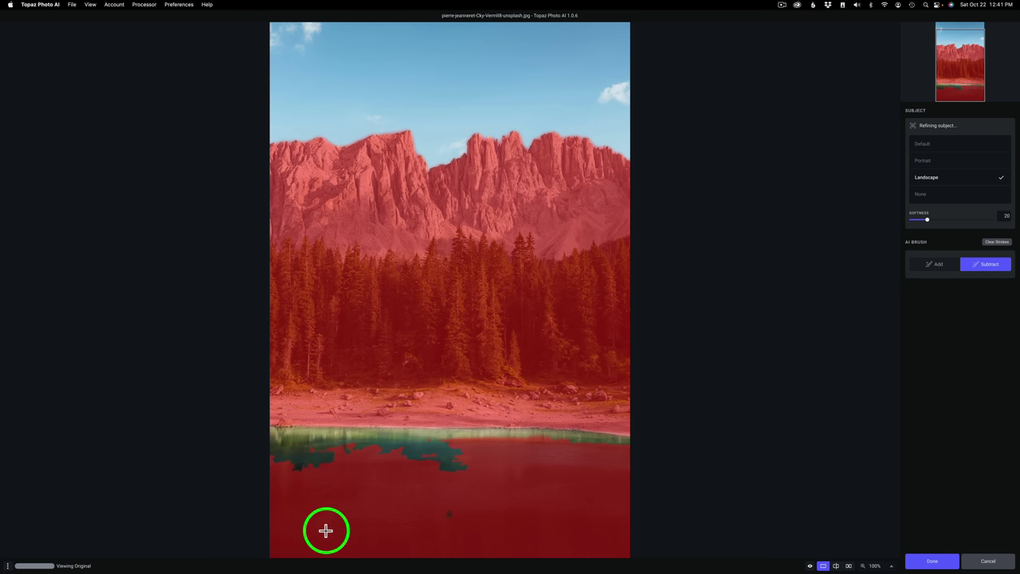
pyautogui.moveTo(501, 466)
pyautogui.mouseDown()
pyautogui.moveTo(460, 452)
pyautogui.moveTo(482, 449)
pyautogui.moveTo(429, 442)
pyautogui.moveTo(462, 440)
pyautogui.moveTo(426, 439)
pyautogui.moveTo(491, 441)
pyautogui.moveTo(474, 438)
pyautogui.moveTo(504, 446)
pyautogui.moveTo(497, 453)
pyautogui.moveTo(479, 439)
pyautogui.moveTo(506, 442)
pyautogui.moveTo(477, 437)
pyautogui.moveTo(571, 442)
pyautogui.moveTo(552, 435)
pyautogui.moveTo(544, 437)
pyautogui.moveTo(631, 453)
pyautogui.moveTo(614, 449)
pyautogui.moveTo(609, 467)
pyautogui.moveTo(591, 443)
pyautogui.moveTo(576, 466)
pyautogui.moveTo(564, 463)
pyautogui.moveTo(565, 446)
pyautogui.moveTo(583, 450)
pyautogui.moveTo(565, 469)
pyautogui.moveTo(578, 456)
pyautogui.moveTo(523, 452)
pyautogui.moveTo(554, 450)
pyautogui.moveTo(526, 443)
pyautogui.moveTo(541, 443)
pyautogui.moveTo(509, 450)
pyautogui.moveTo(537, 454)
pyautogui.moveTo(550, 467)
pyautogui.moveTo(537, 471)
pyautogui.moveTo(501, 469)
pyautogui.moveTo(483, 455)
pyautogui.moveTo(475, 467)
pyautogui.moveTo(456, 458)
pyautogui.moveTo(421, 465)
pyautogui.moveTo(436, 453)
pyautogui.moveTo(426, 473)
pyautogui.moveTo(397, 467)
pyautogui.moveTo(407, 449)
pyautogui.moveTo(404, 467)
pyautogui.moveTo(400, 453)
pyautogui.moveTo(380, 469)
pyautogui.moveTo(371, 451)
pyautogui.moveTo(389, 462)
pyautogui.moveTo(373, 468)
pyautogui.moveTo(369, 451)
pyautogui.moveTo(348, 460)
pyautogui.moveTo(344, 445)
pyautogui.moveTo(309, 449)
pyautogui.moveTo(279, 471)
pyautogui.moveTo(269, 462)
pyautogui.moveTo(280, 477)
pyautogui.moveTo(274, 465)
pyautogui.moveTo(276, 473)
pyautogui.moveTo(349, 467)
pyautogui.moveTo(323, 476)
pyautogui.moveTo(394, 473)
pyautogui.moveTo(398, 486)
pyautogui.moveTo(398, 470)
pyautogui.moveTo(387, 475)
pyautogui.moveTo(447, 476)
pyautogui.mouseUp()
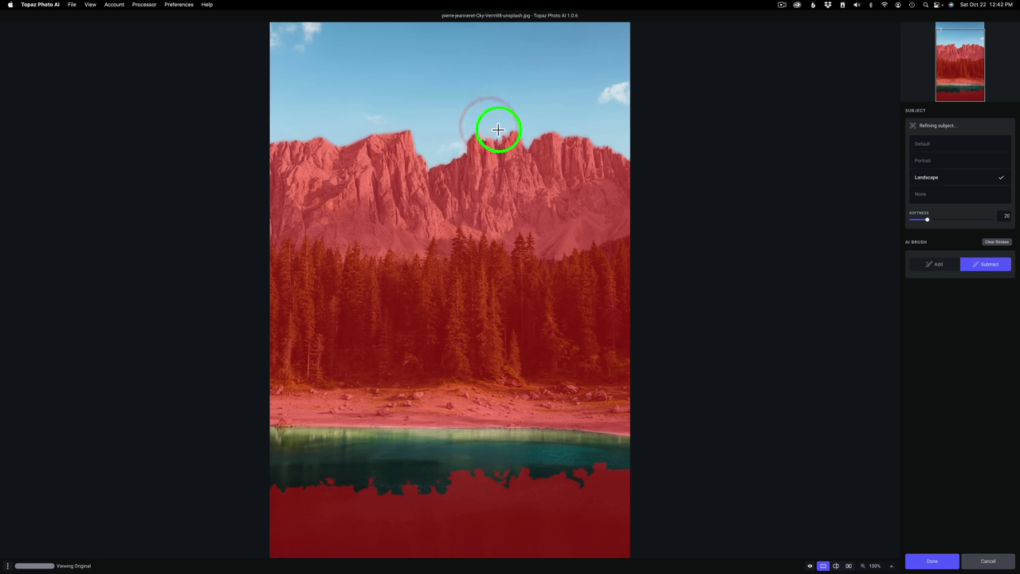
# Increase the subject mask's Softness from 20 to 24
pyautogui.click(497, 129)
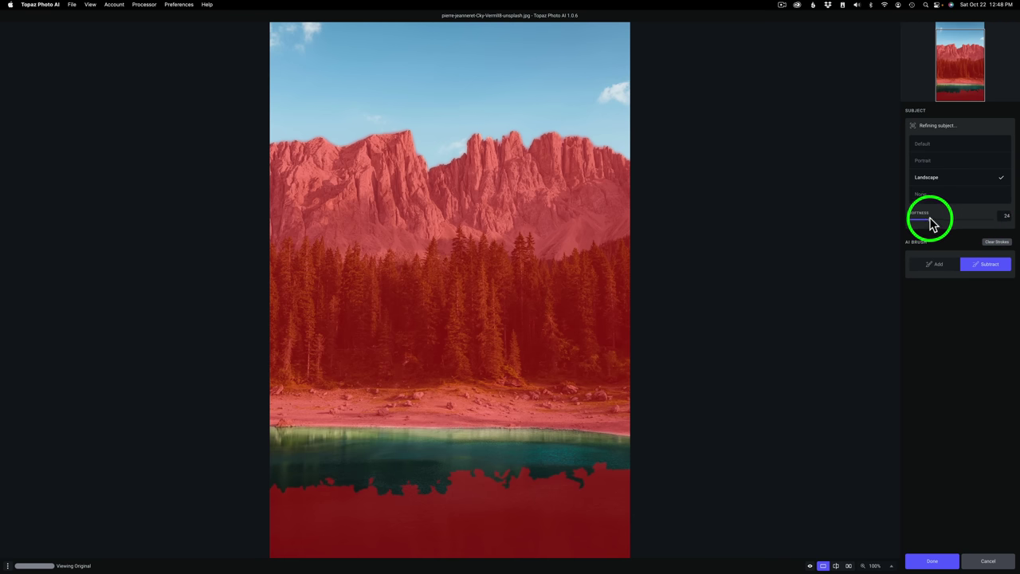
# Try mask Softness at 60, then bring it back down to 28
pyautogui.moveTo(932, 223); pyautogui.dragTo(961, 225)
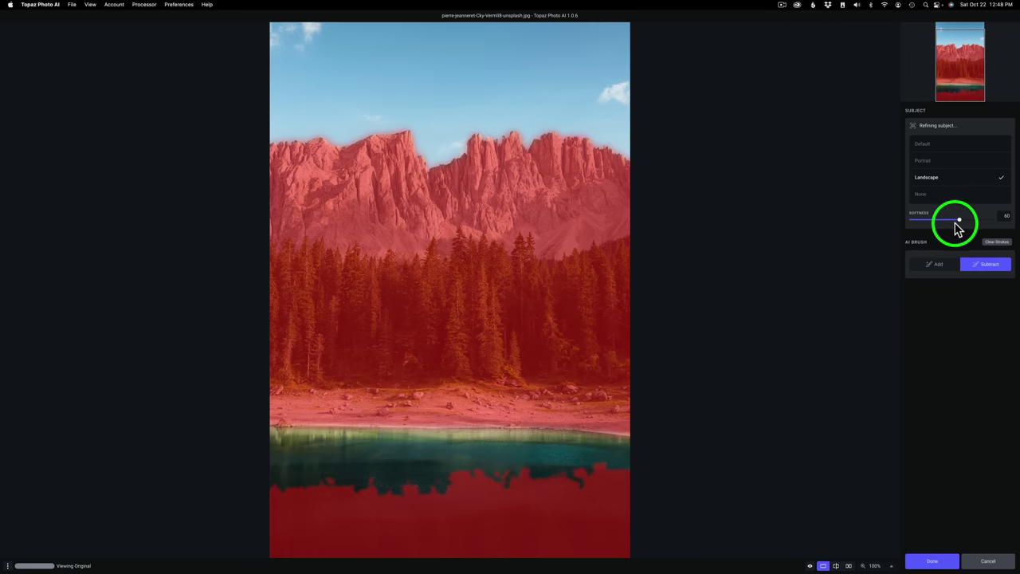
pyautogui.moveTo(957, 223); pyautogui.dragTo(927, 226)
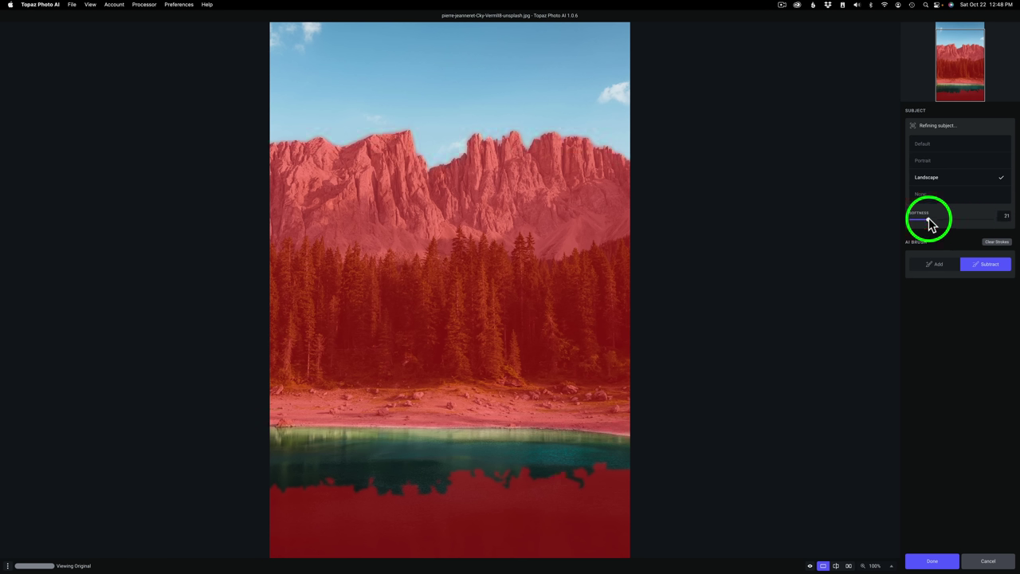
pyautogui.moveTo(929, 220); pyautogui.dragTo(933, 220)
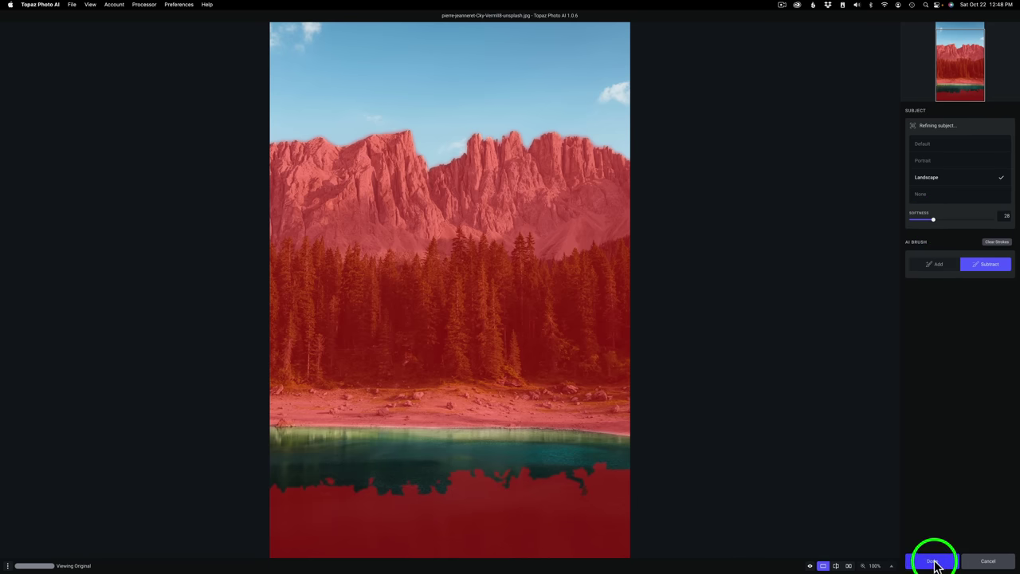
# Apply the refined Landscape mask and limit Standard sharpening at strength 6 to the subject only
pyautogui.click(934, 561)
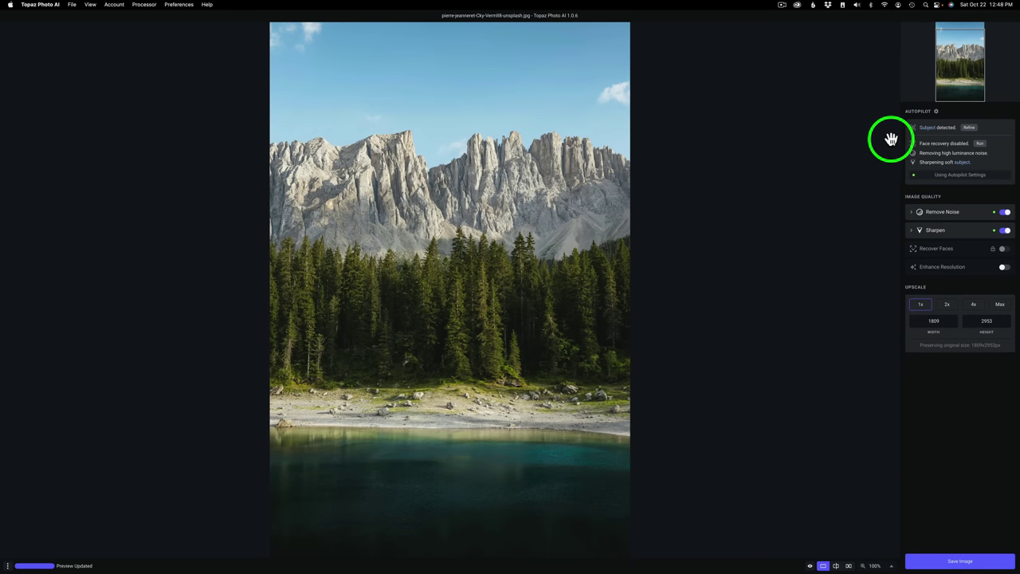
pyautogui.moveTo(929, 132)
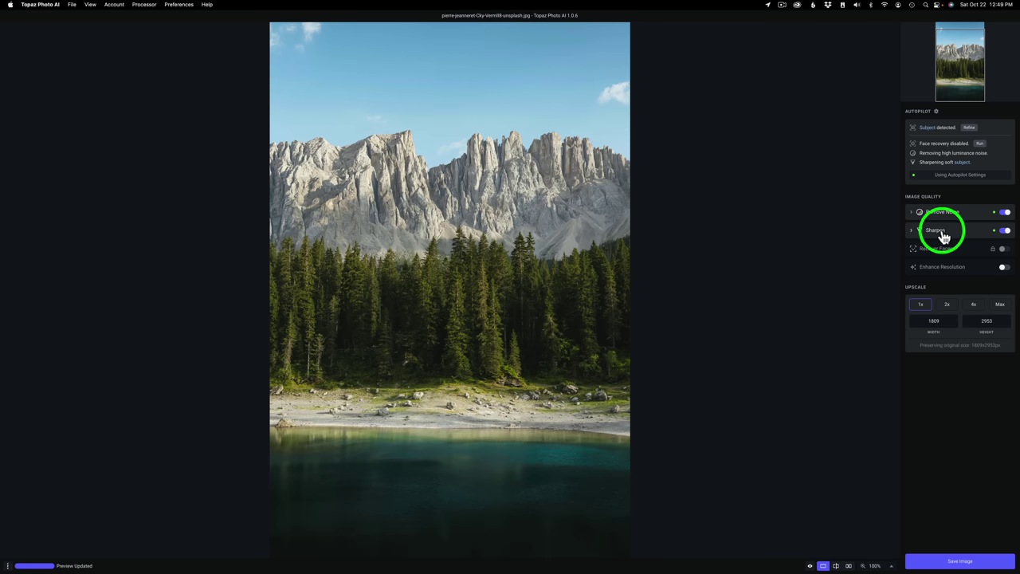
pyautogui.click(942, 235)
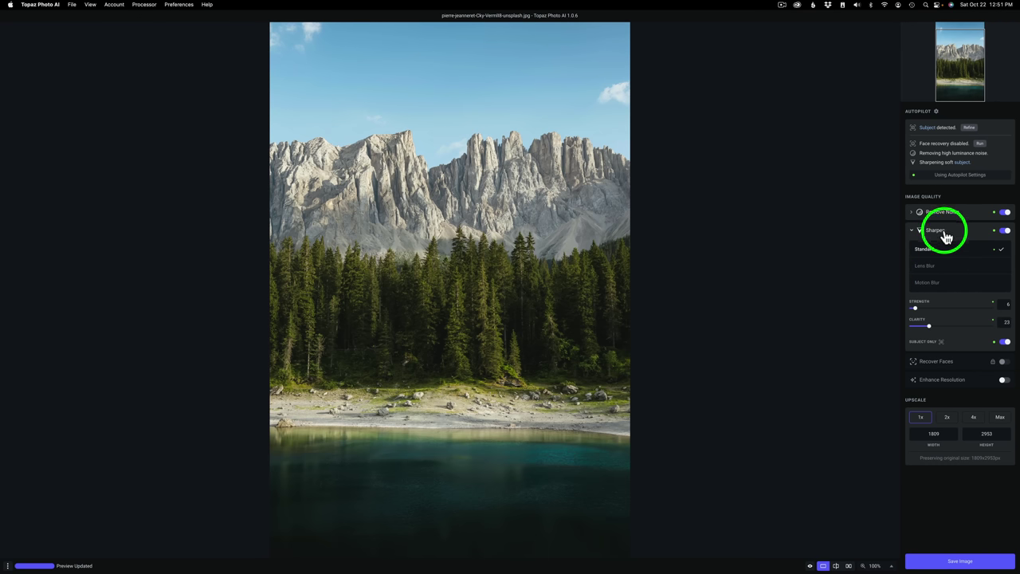
pyautogui.moveTo(932, 339)
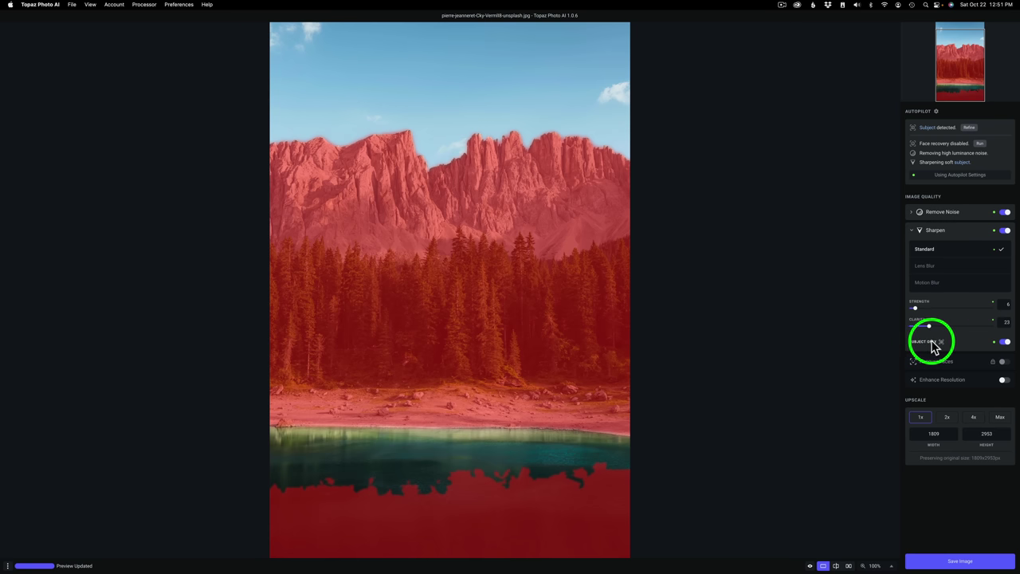
# Collapse Sharpen and expand Remove Noise, showing Strong mode at strength 60, detail 16
pyautogui.click(945, 231)
pyautogui.click(945, 214)
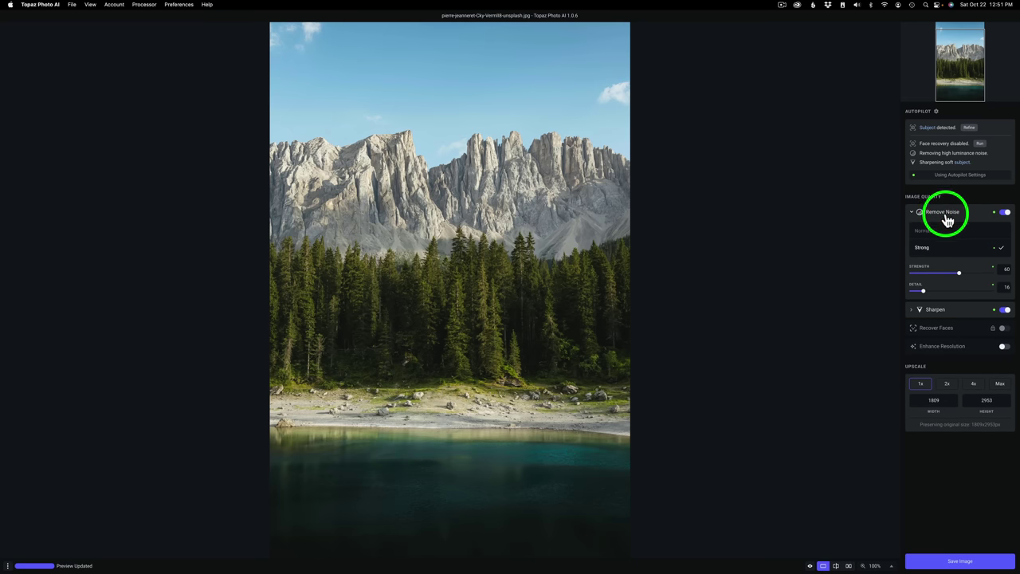